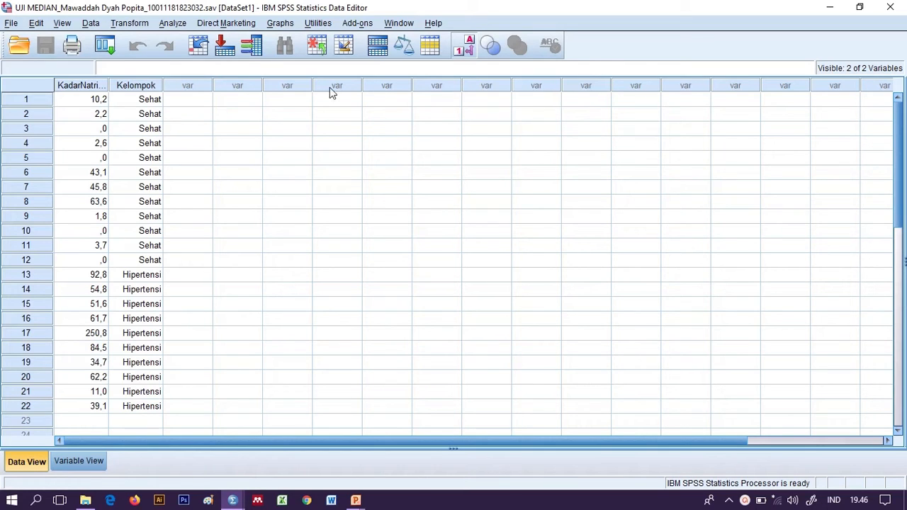
- Run an Explore analysis with KadarNatrium as the dependent variable, displaying both statistics and plots
left_click(172, 23)
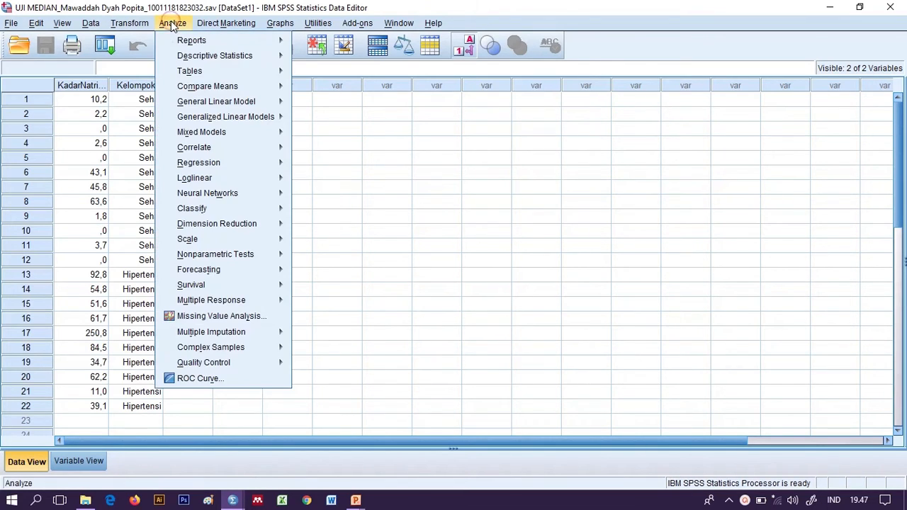
mouse_move(194, 57)
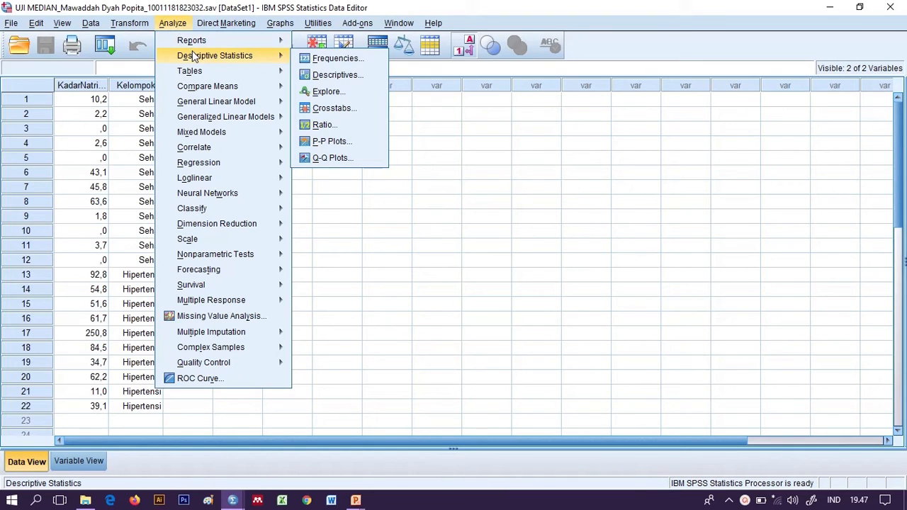
left_click(347, 97)
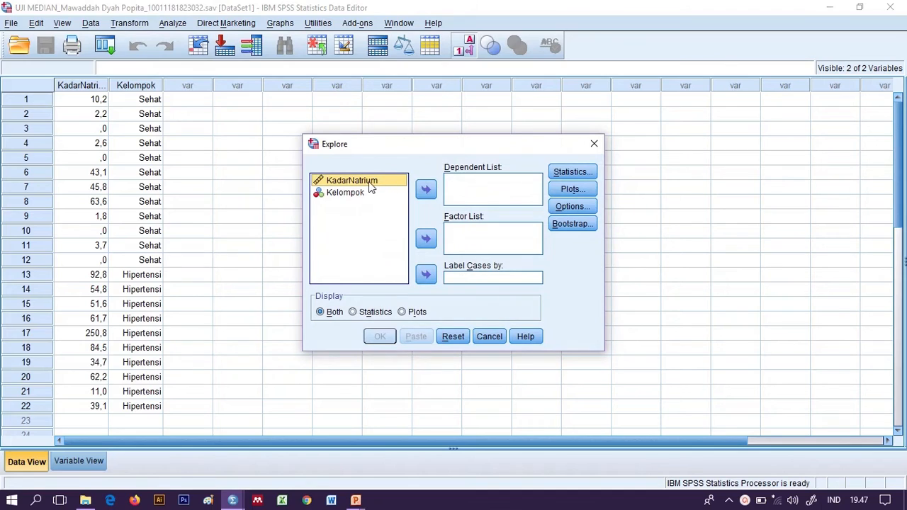
left_click(427, 190)
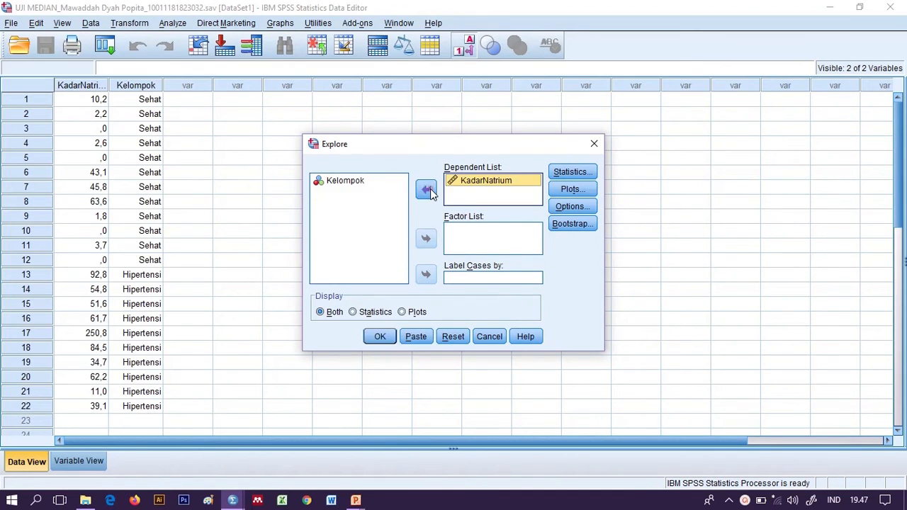
left_click(381, 338)
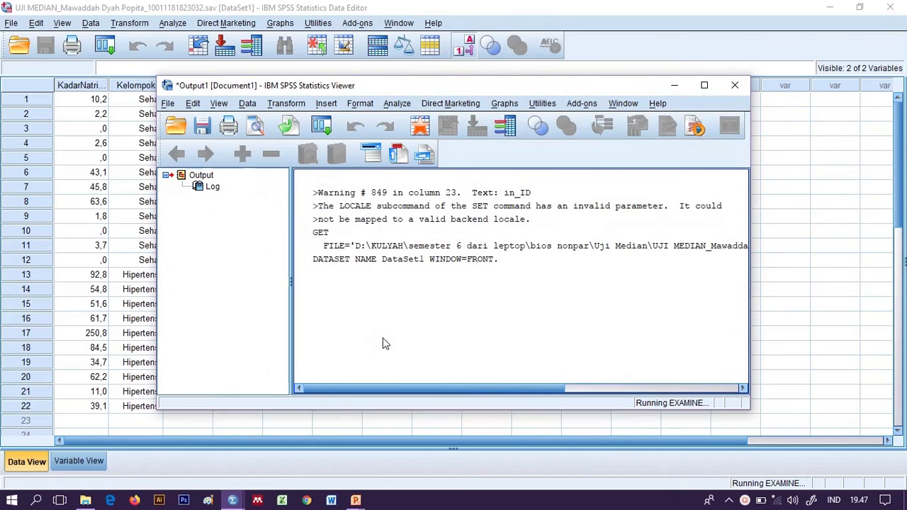
- Maximize the output window and highlight the median value of KadarNatrium in the Descriptives table
left_click(704, 86)
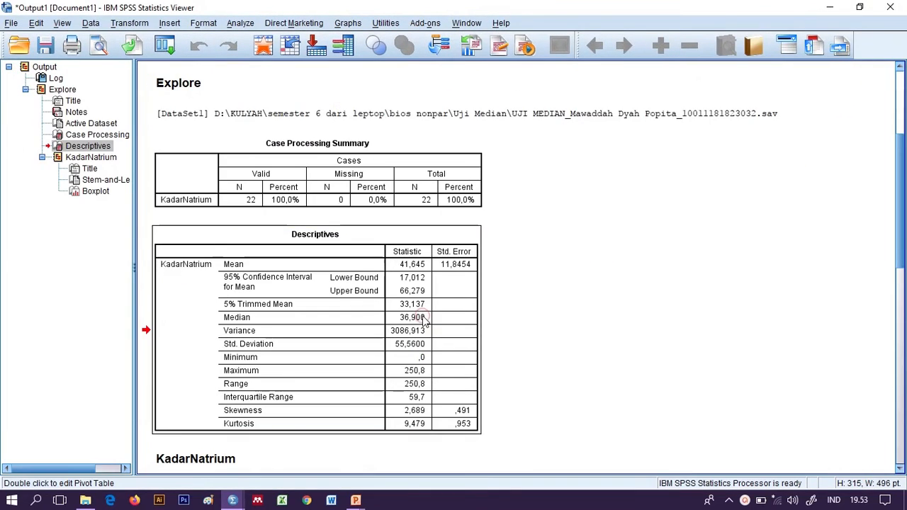
double_click(422, 317)
left_click(421, 318)
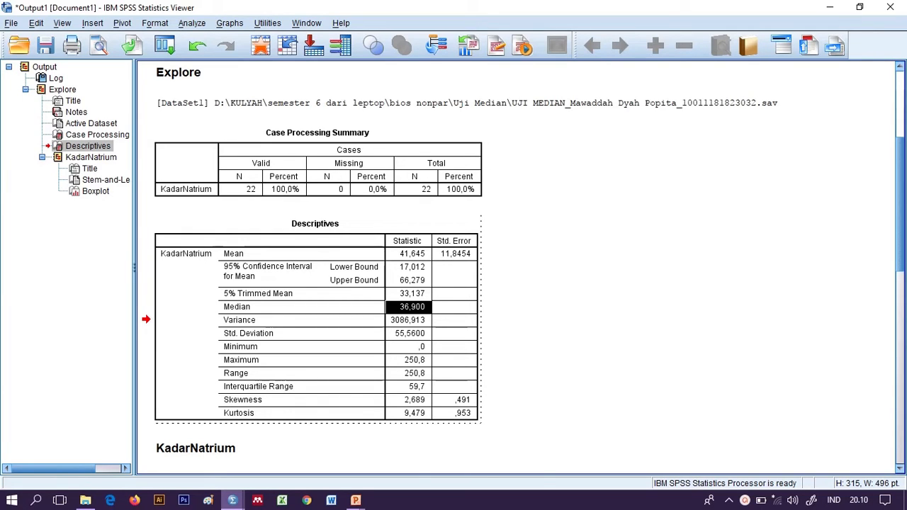
- Return to the dataset and set up a Recode into Different Variables from KadarNatrium to the output variable kadar_med
left_click(234, 500)
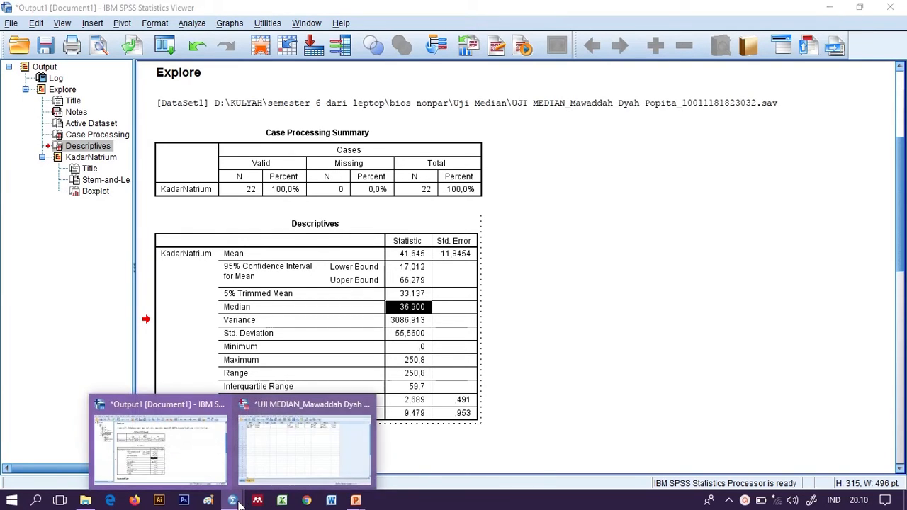
left_click(285, 450)
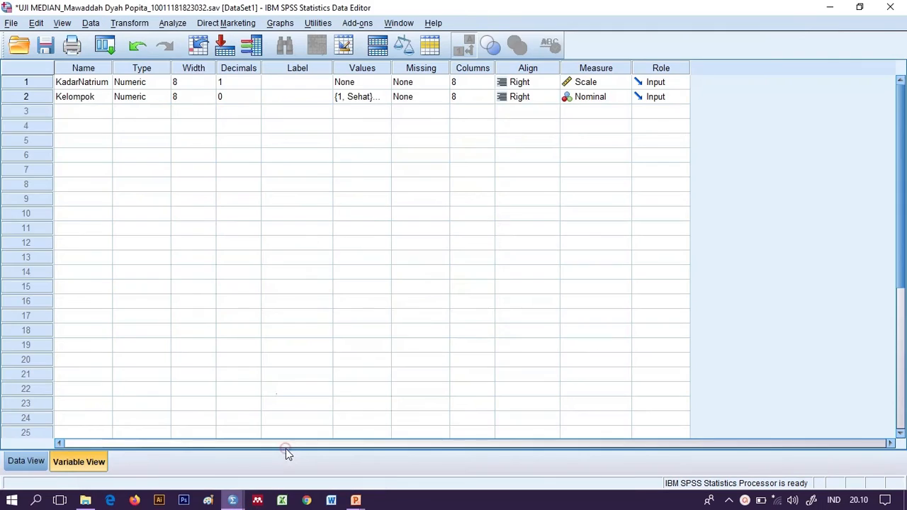
left_click(142, 26)
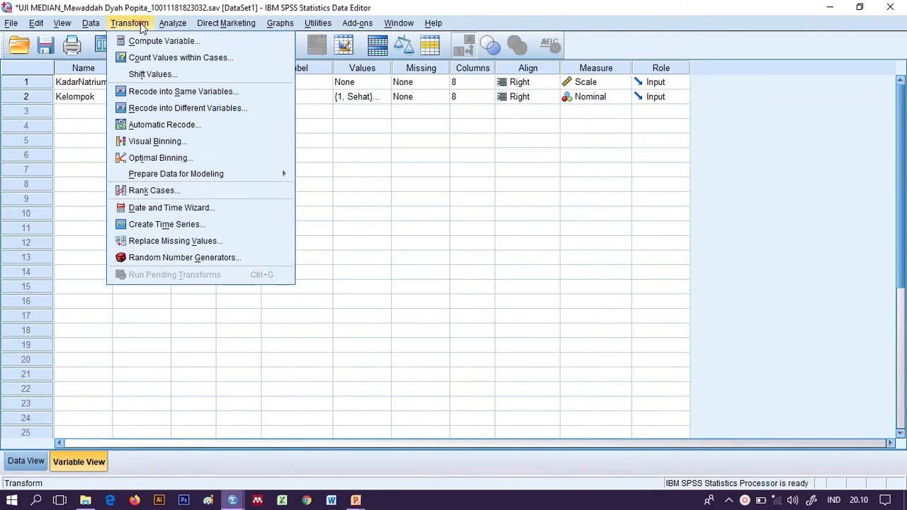
left_click(162, 108)
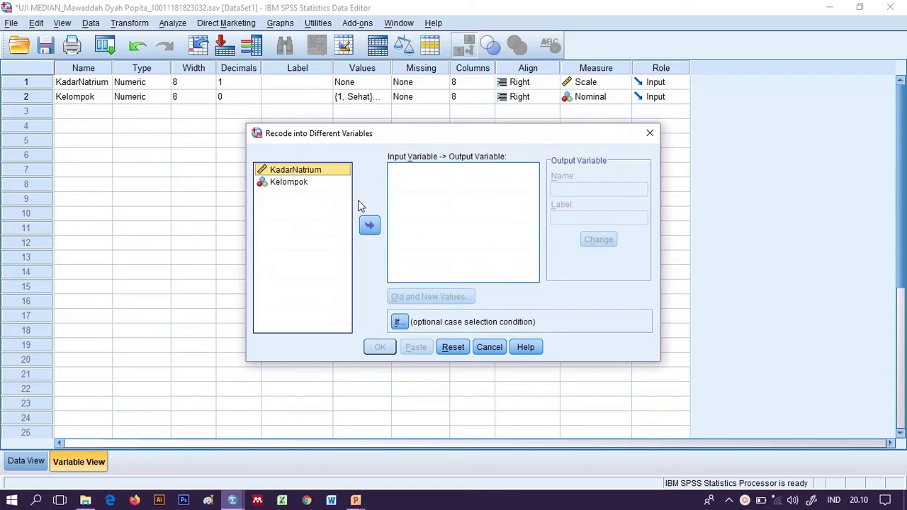
left_click(367, 223)
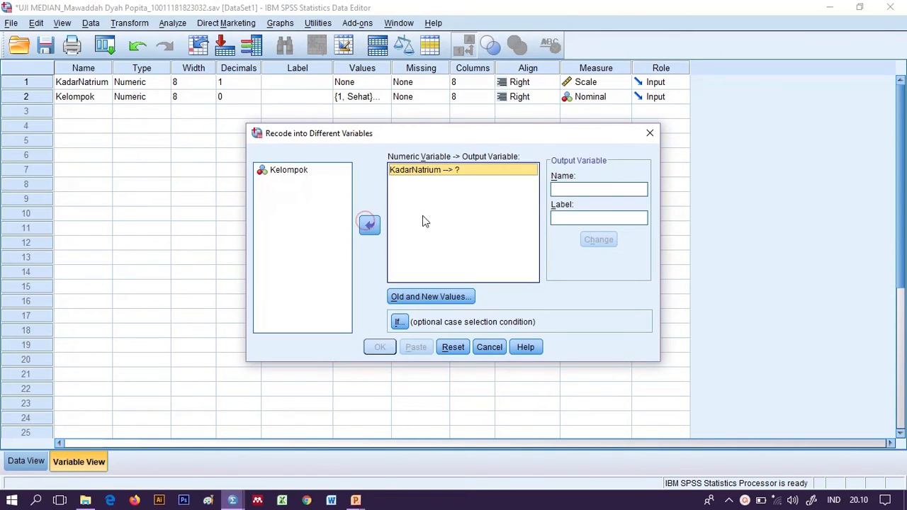
left_click(589, 190)
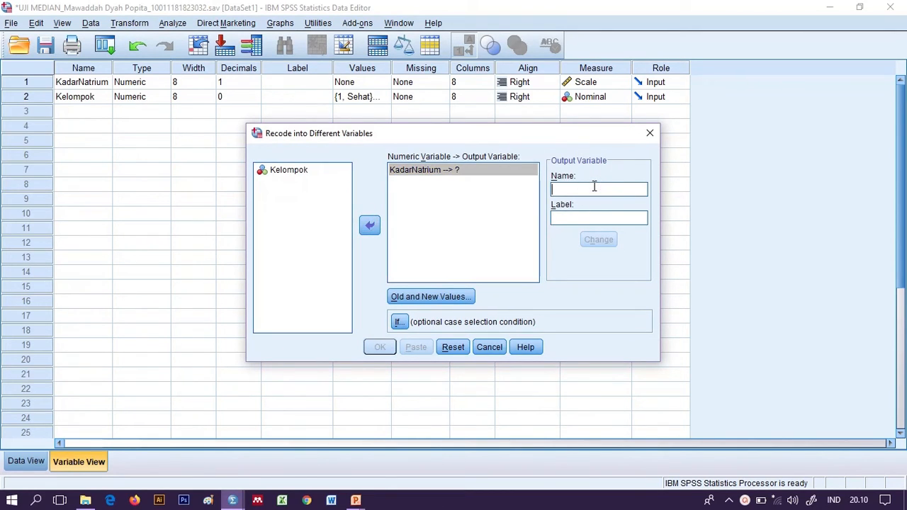
type("kadar")
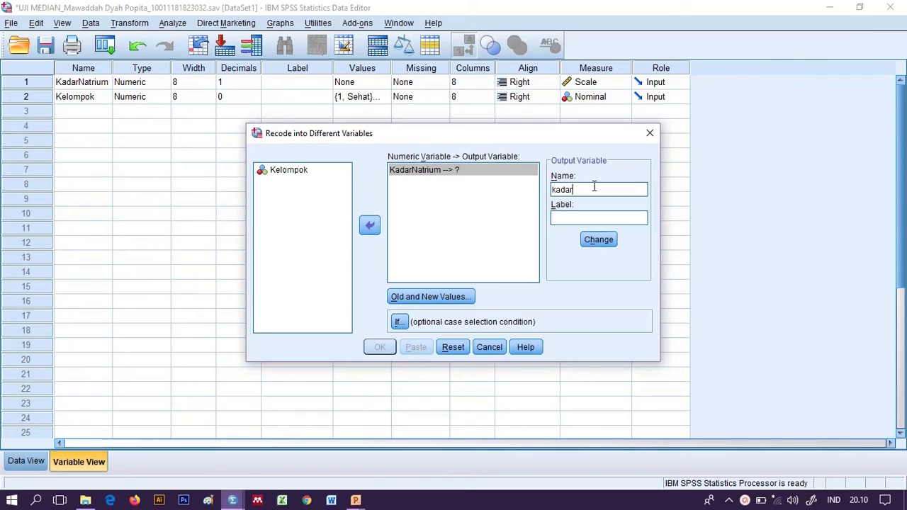
type("_med")
left_click(590, 241)
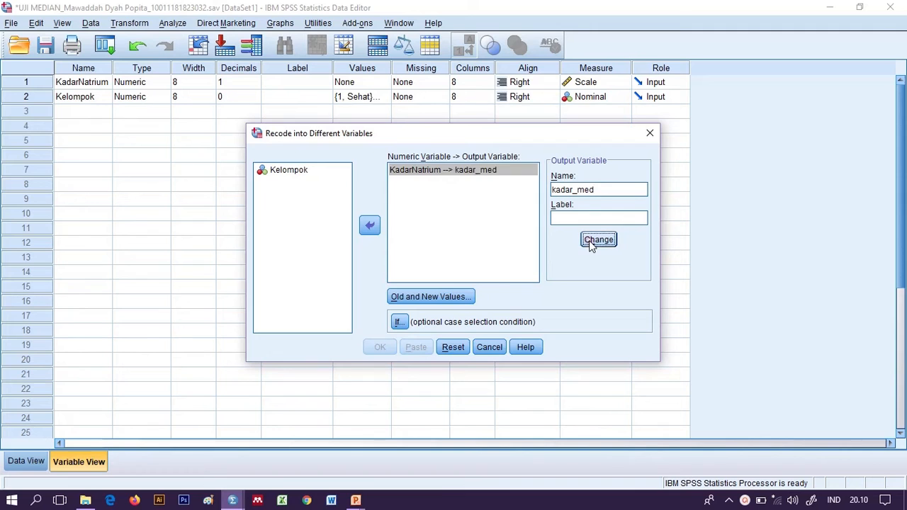
- Add a recode rule that maps old values from 37,0 through highest to the new value 1
left_click(434, 297)
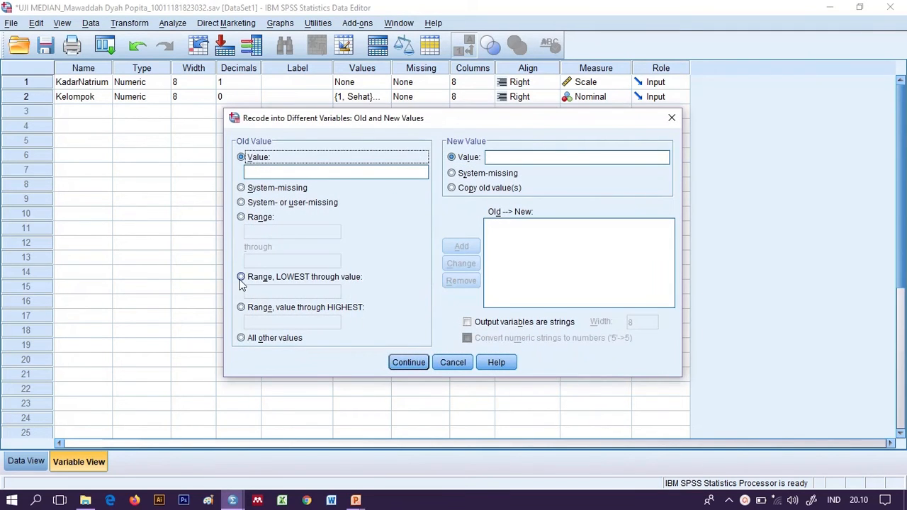
left_click(241, 277)
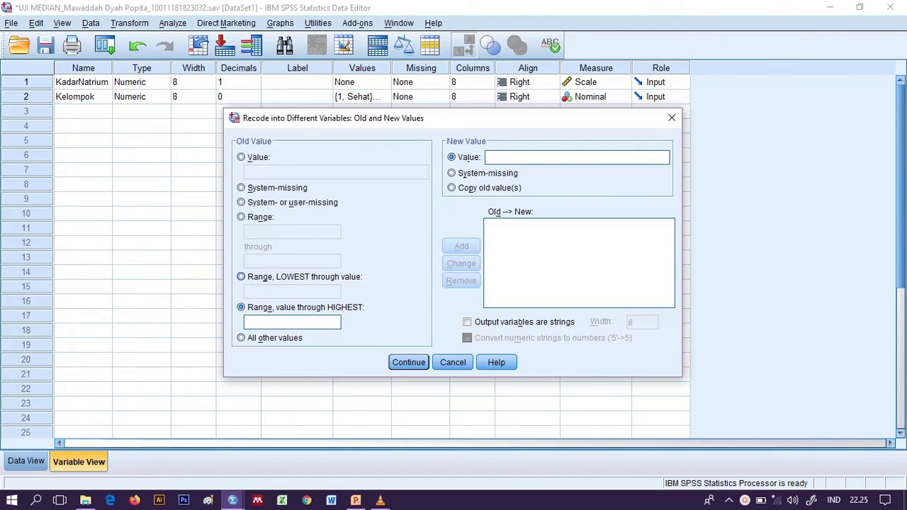
left_click(307, 321)
type("37,0")
left_click(509, 157)
type("1")
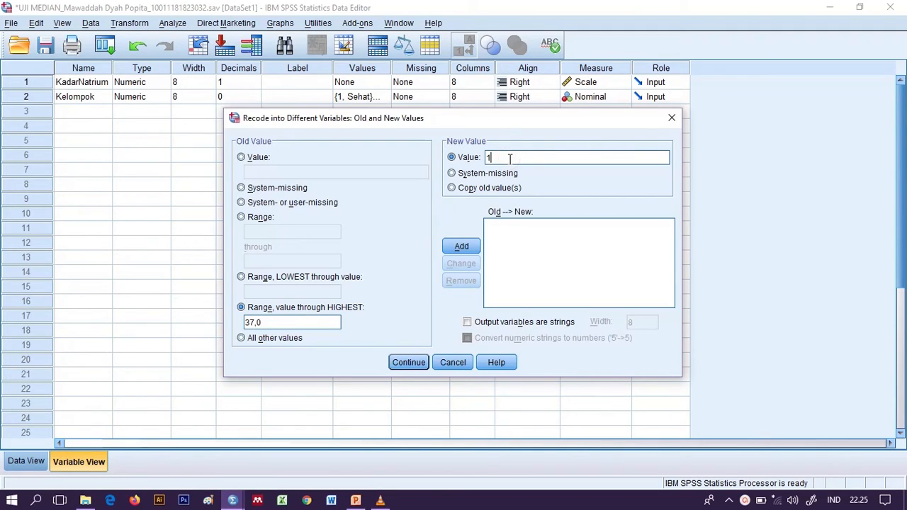
left_click(464, 243)
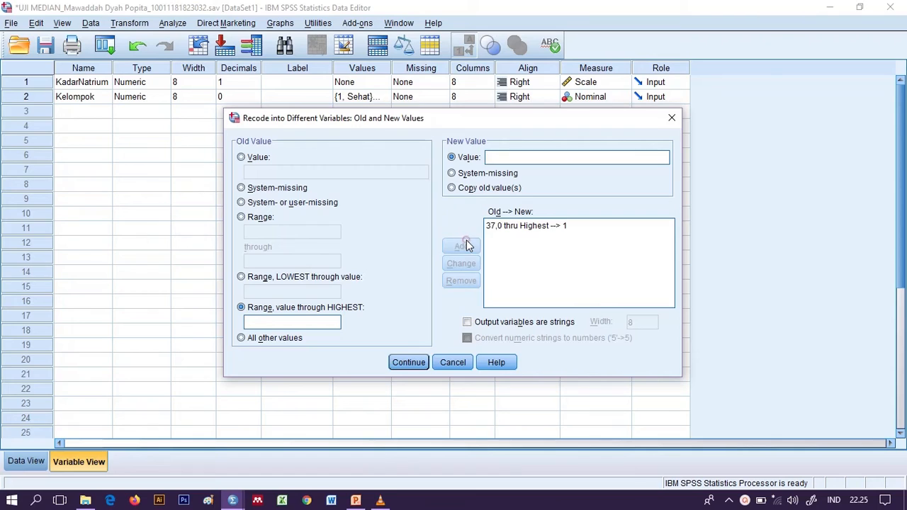
- Add a recode rule mapping lowest through 36,9 to the new value 2, and run the recode
left_click(240, 277)
left_click(267, 289)
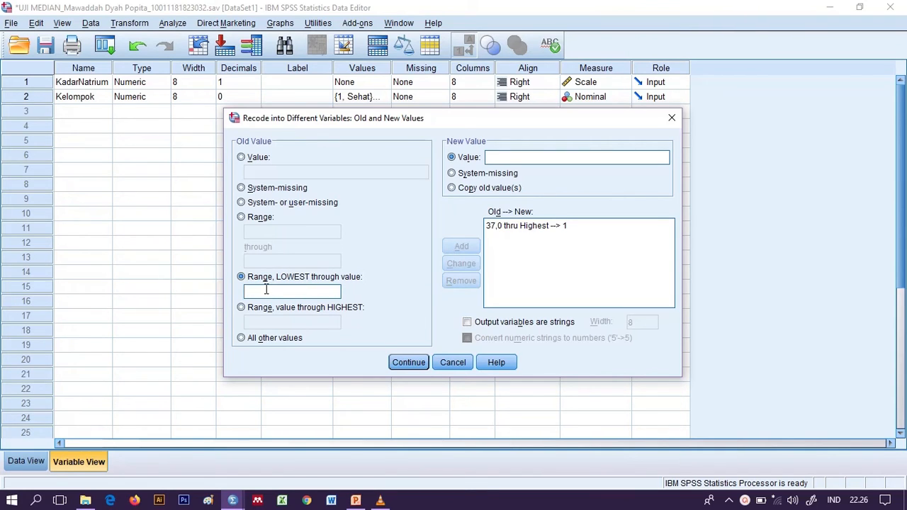
type("36")
type(",9")
type("2")
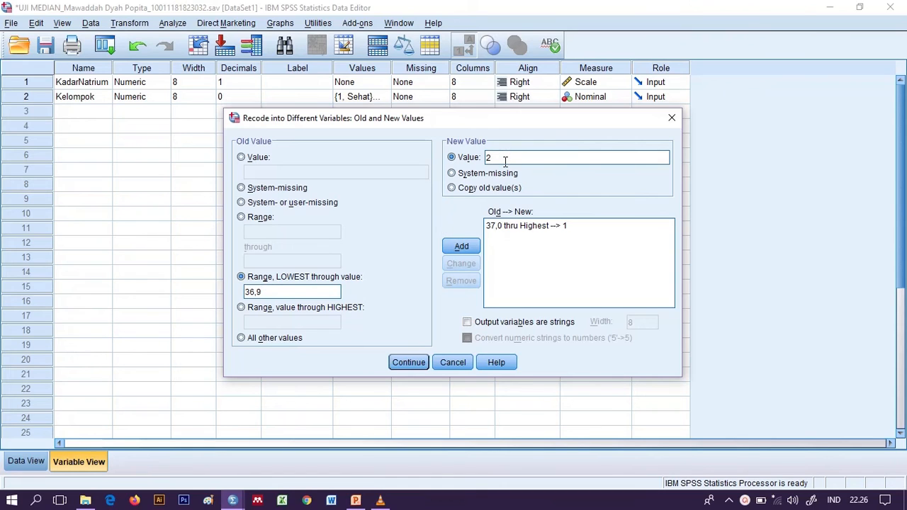
left_click(467, 245)
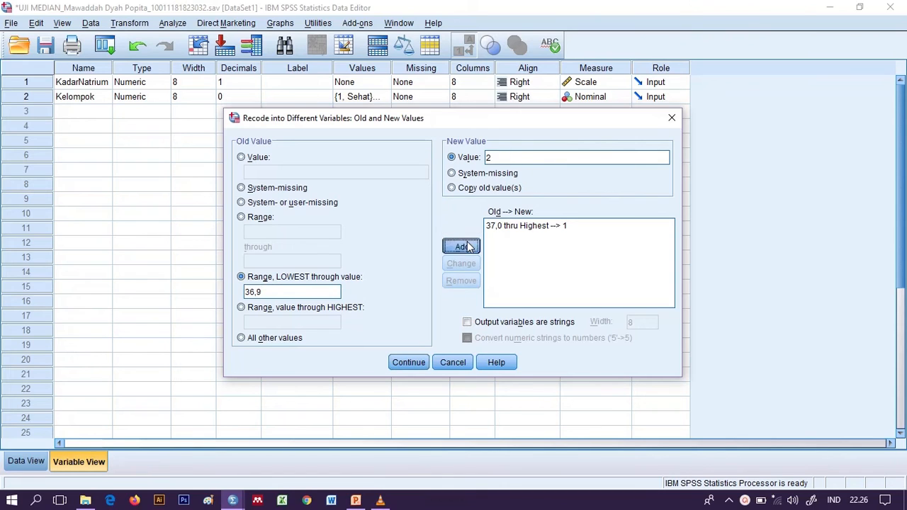
left_click(406, 363)
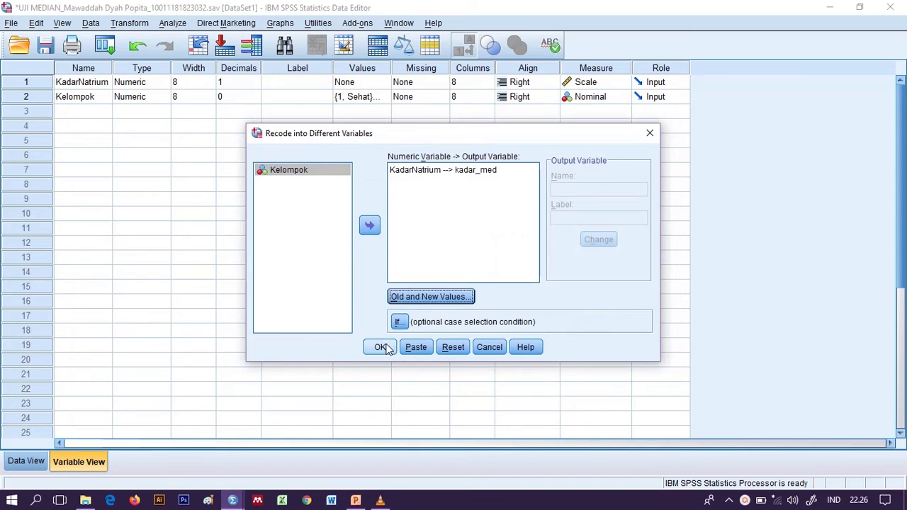
left_click(383, 347)
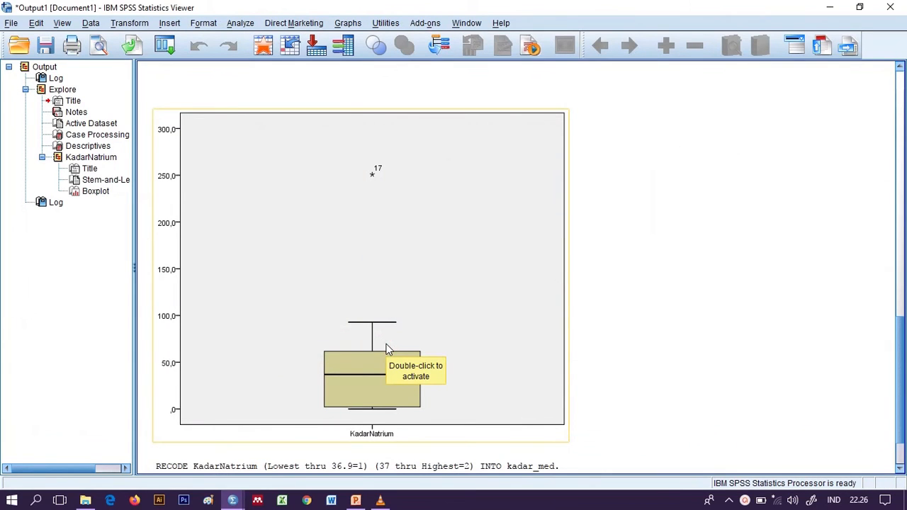
- Return to the dataset and add the value label ">median" for value 1 of kadar_med
mouse_move(233, 500)
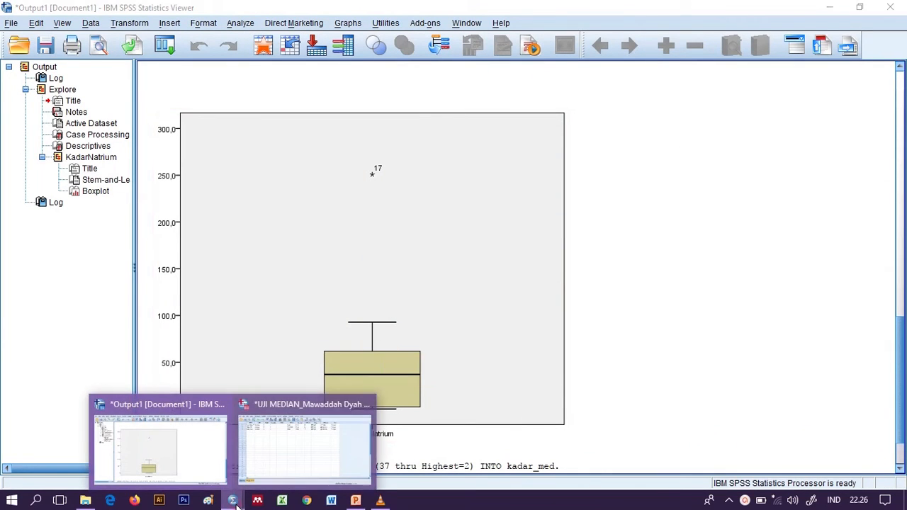
left_click(283, 462)
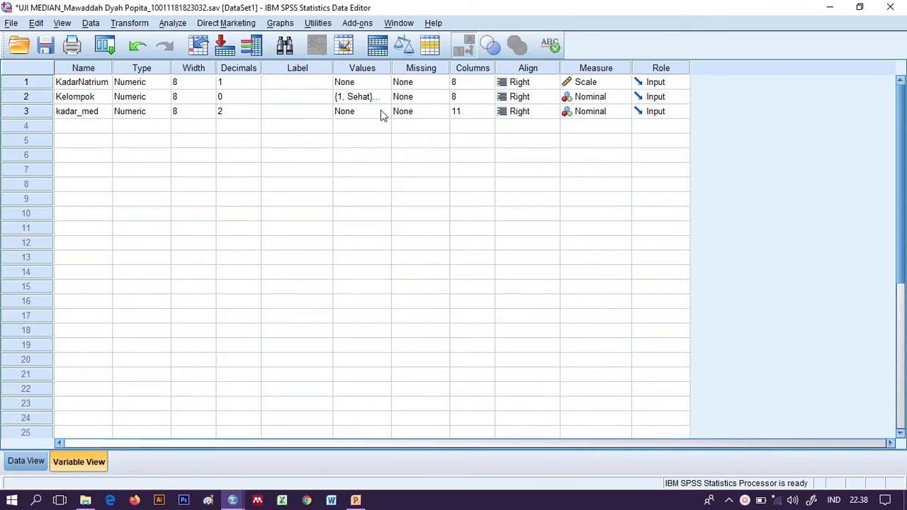
left_click(384, 113)
left_click(384, 112)
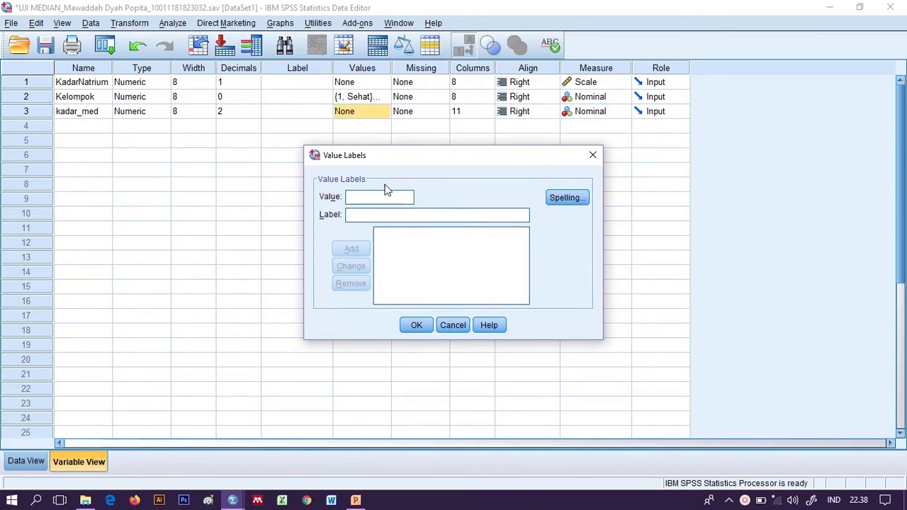
type("1")
key("Tab")
type(">m")
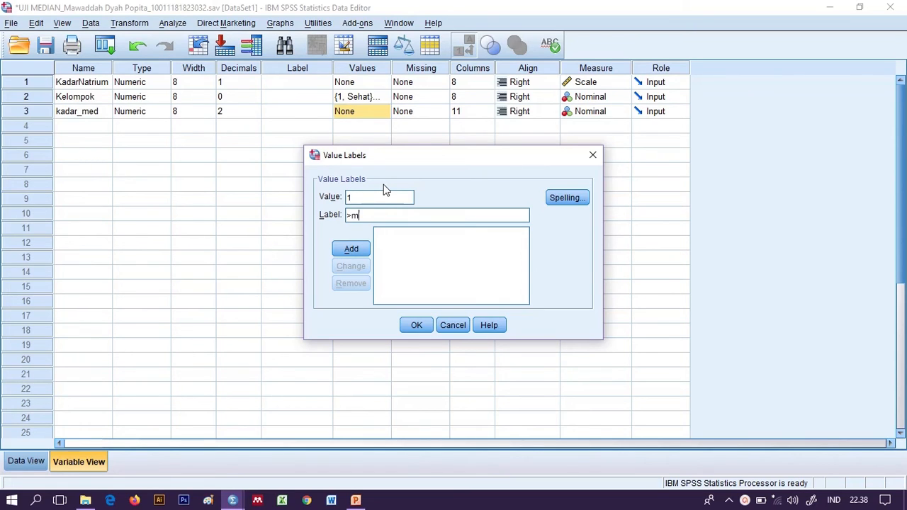
type("edian")
left_click(360, 254)
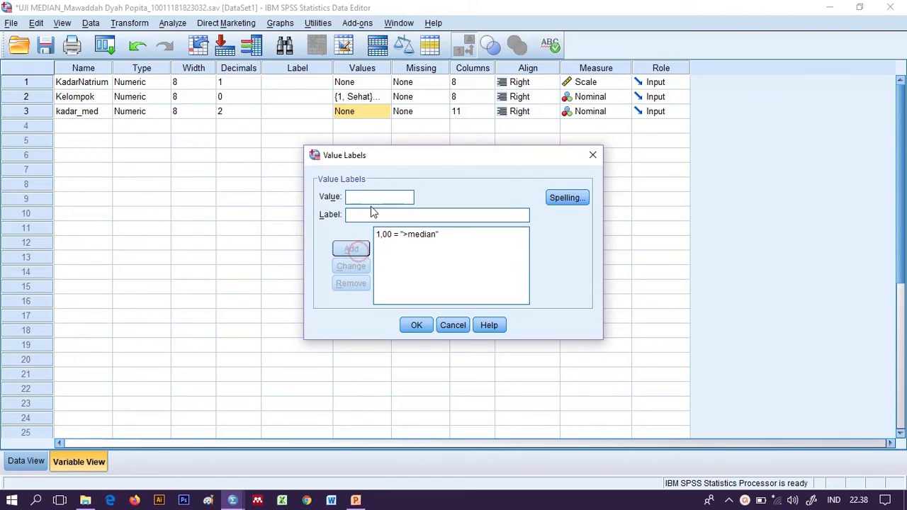
- Add the value label "<=median" for value 2 of kadar_med and apply the labels
type("2")
left_click(372, 216)
type("<-")
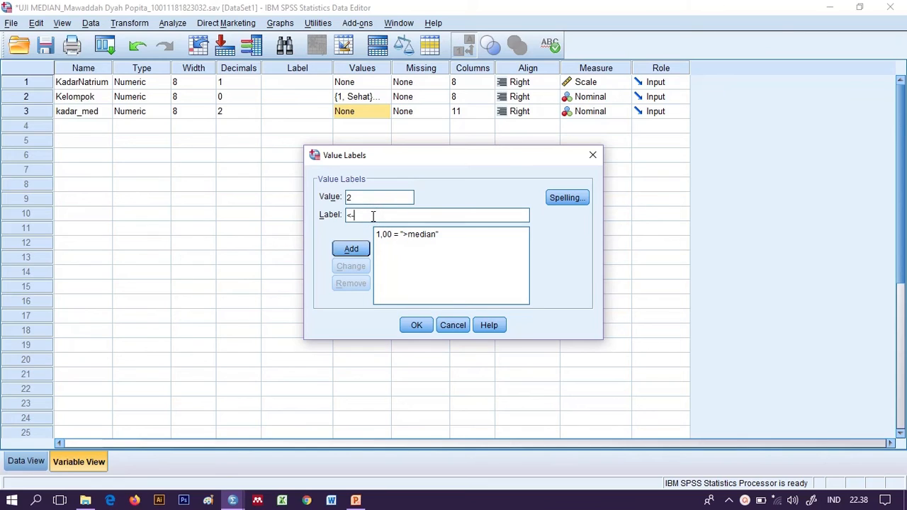
key("BackSpace")
type("median")
left_click(348, 248)
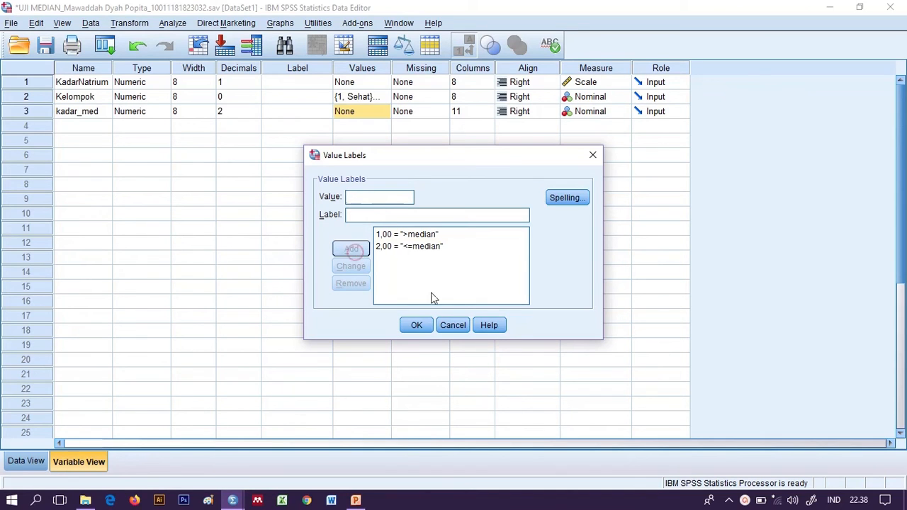
left_click(411, 326)
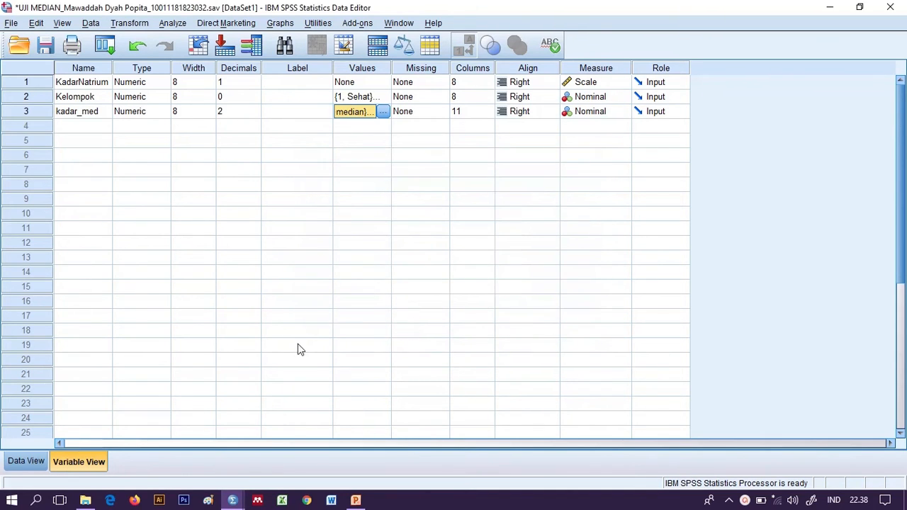
- Return to the data and set up a Crosstabs analysis with kadar_med as the row variable and Kelompok as the column variable
left_click(25, 464)
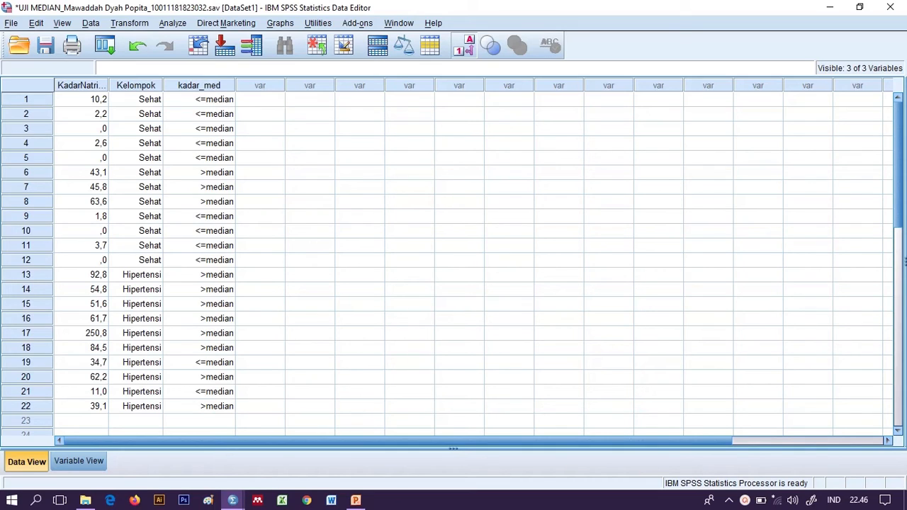
left_click(165, 23)
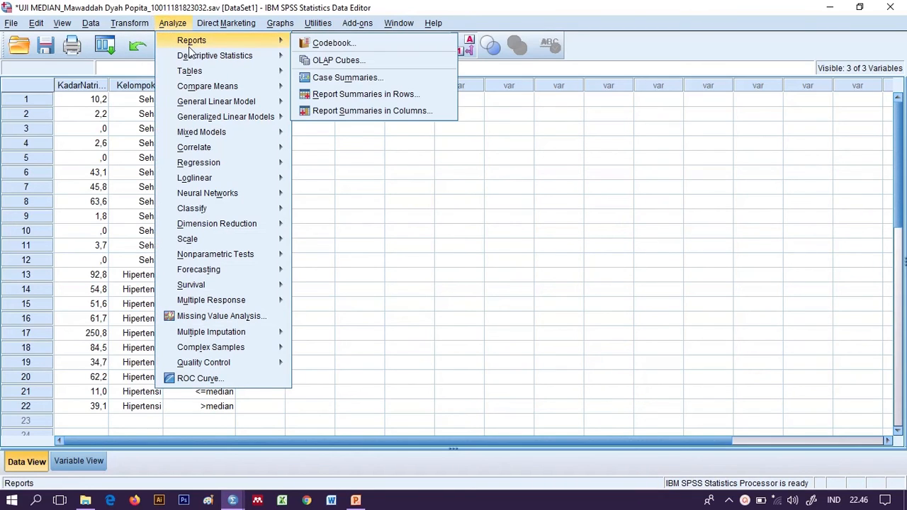
mouse_move(205, 57)
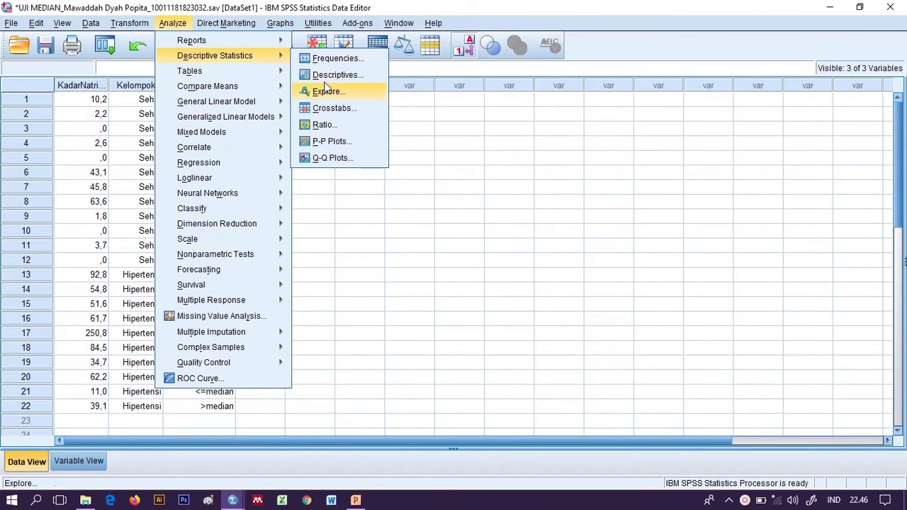
left_click(327, 109)
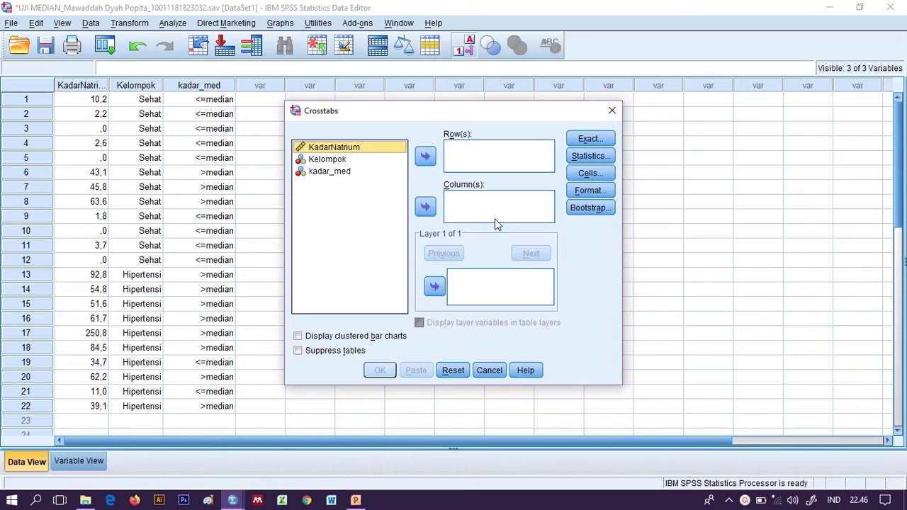
left_click(338, 172)
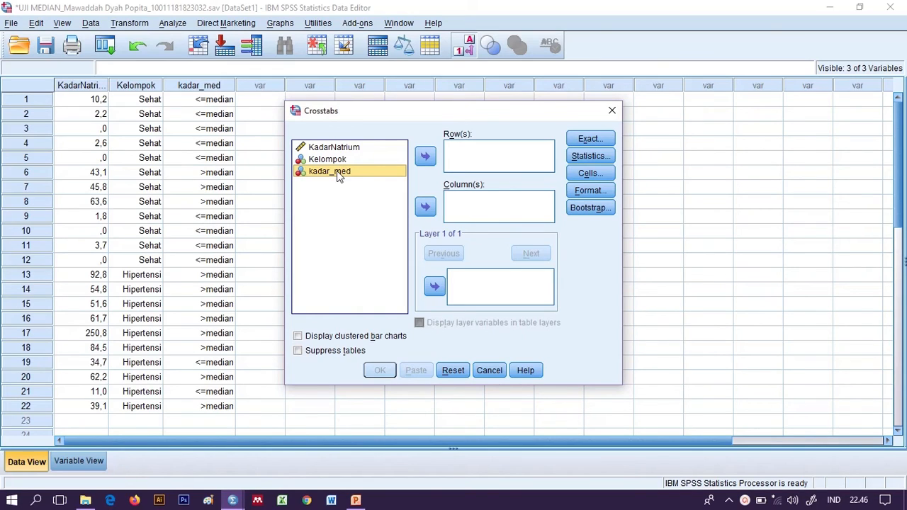
left_click(424, 155)
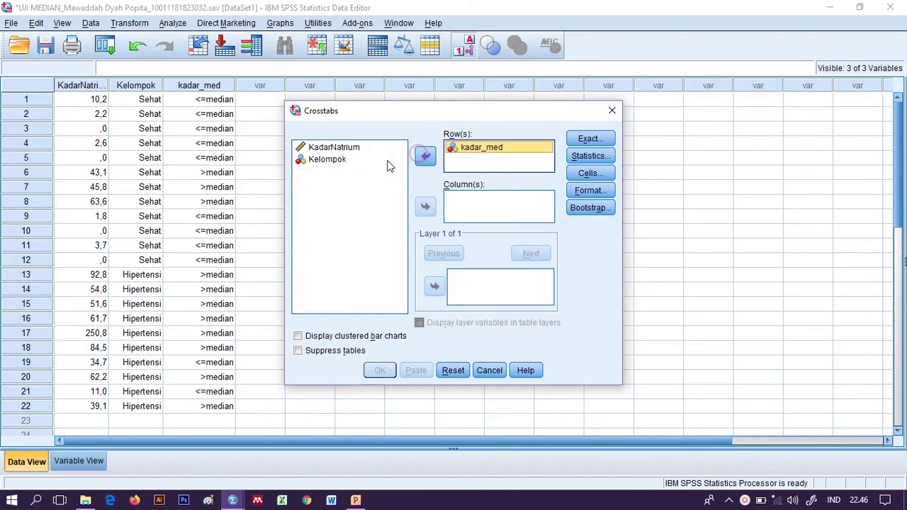
left_click(336, 163)
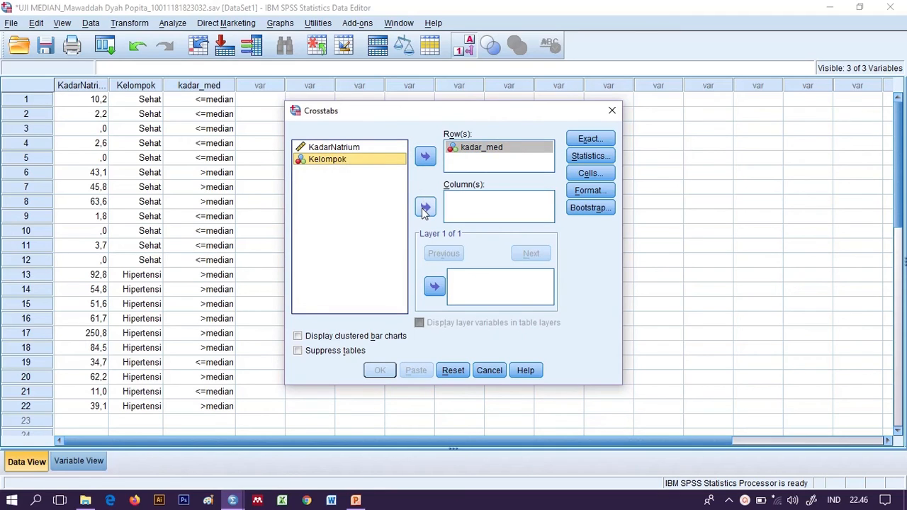
left_click(425, 209)
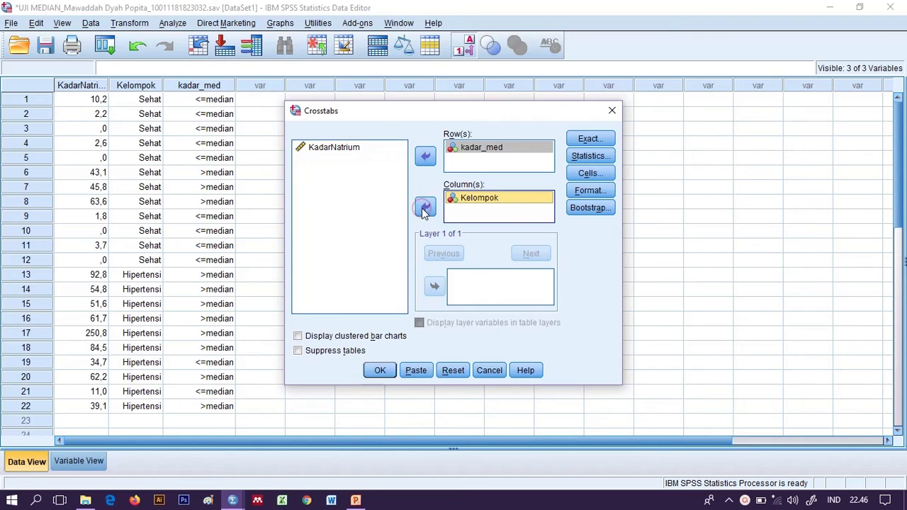
- Enable the Chi-square statistic for the crosstab of kadar_med and Kelompok
left_click(585, 158)
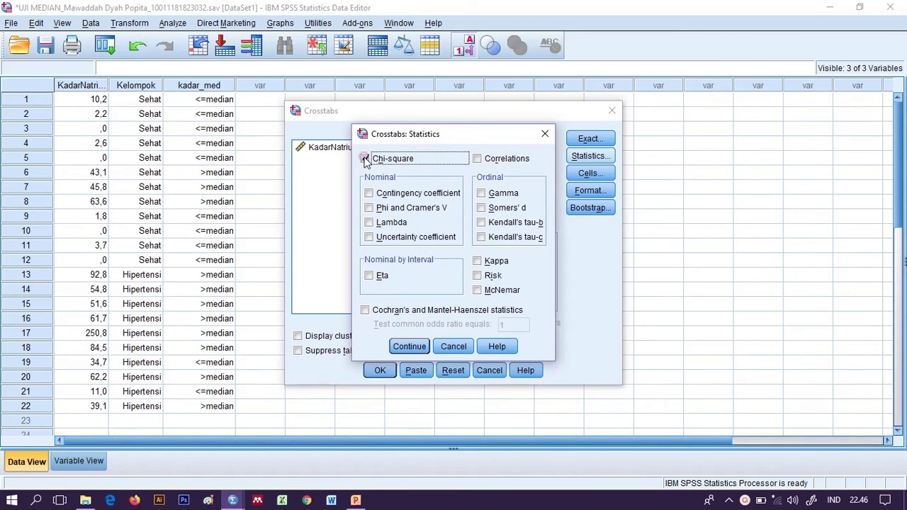
left_click(365, 158)
left_click(417, 345)
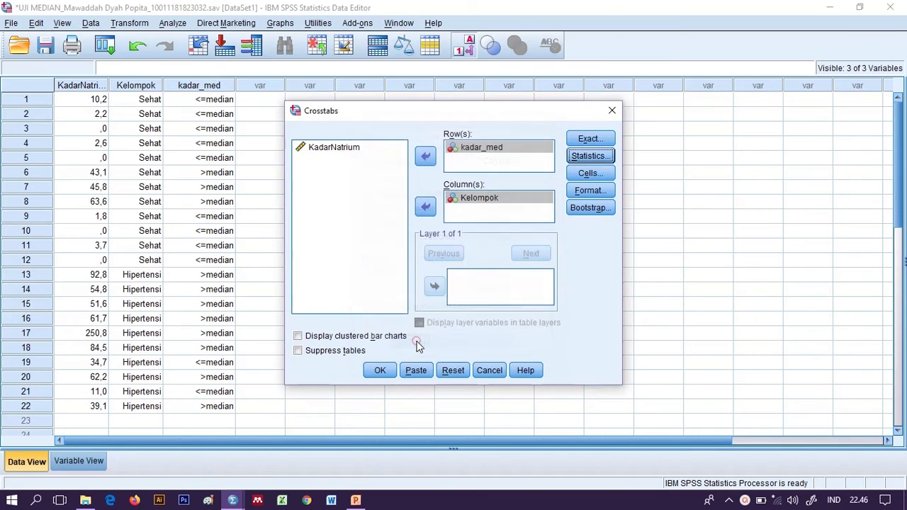
- Add row percentages to the crosstab cells alongside the observed counts, and run the analysis
left_click(595, 176)
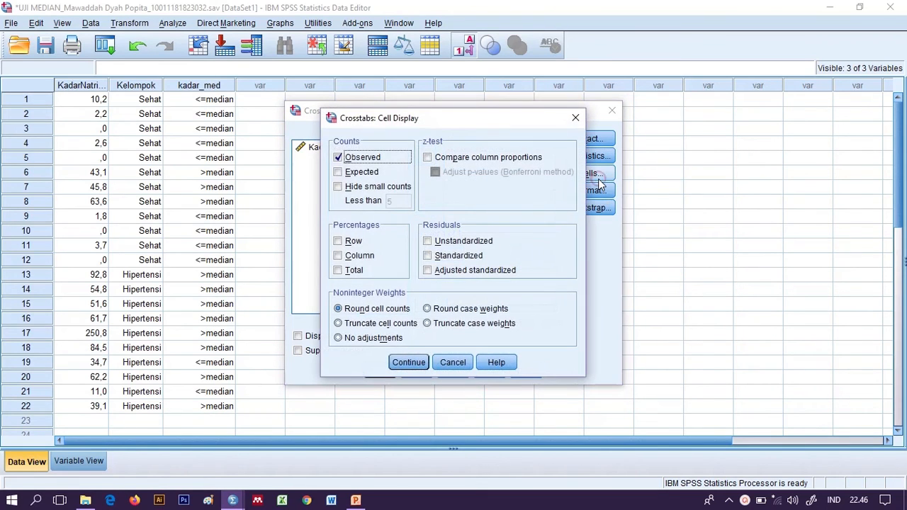
left_click(338, 242)
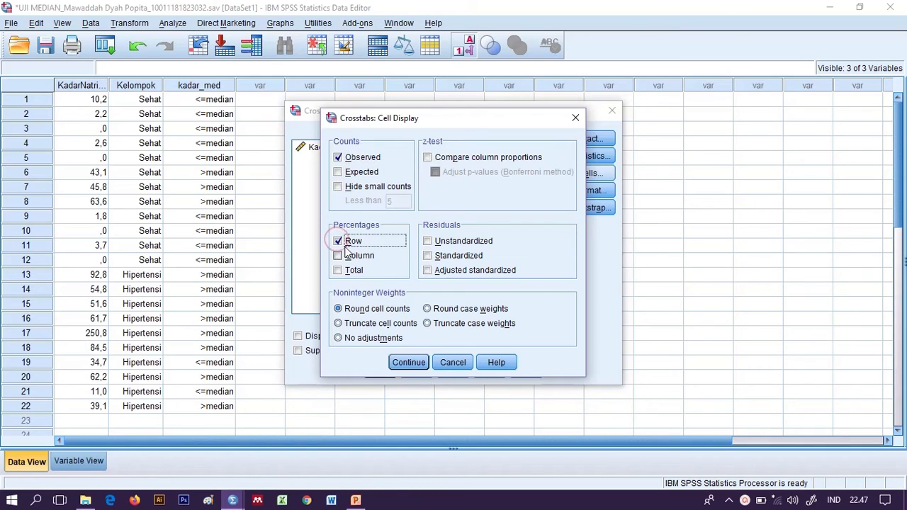
left_click(418, 362)
left_click(379, 371)
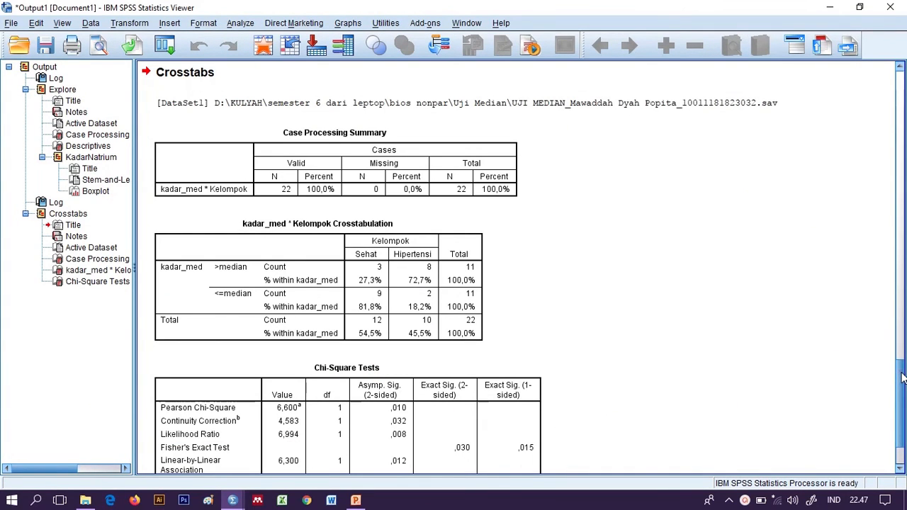
- Examine the kadar_med by Kelompok crosstabulation and the two-sided asymptotic significance of Pearson Chi-Square in the Chi-Square Tests table
scroll(902, 377, "down", 3)
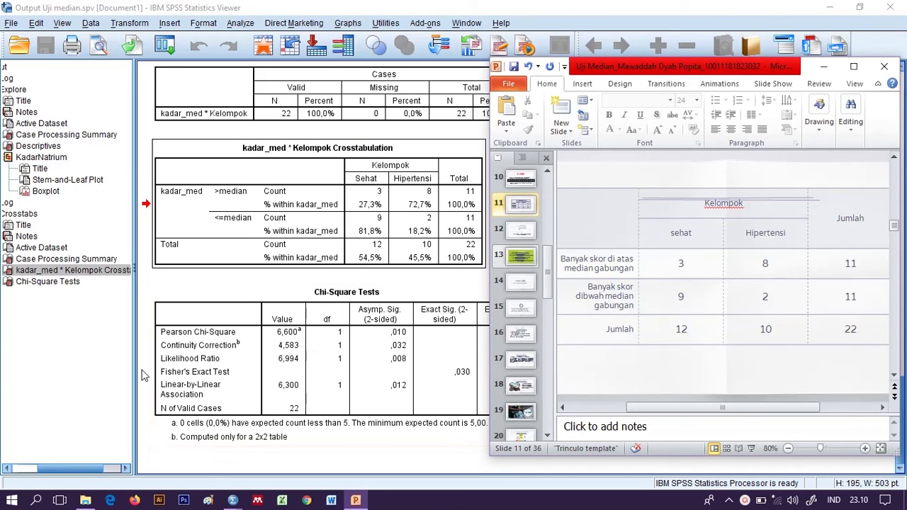
left_click(282, 244)
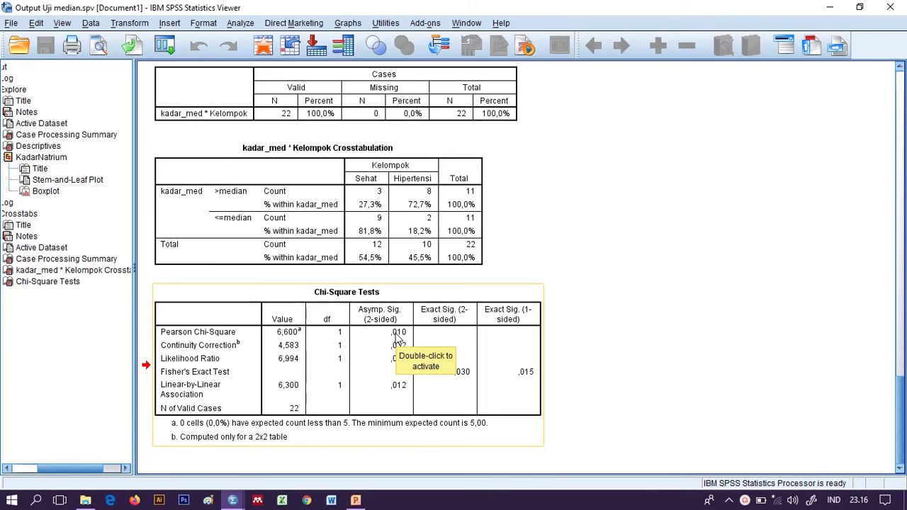
left_click(218, 337)
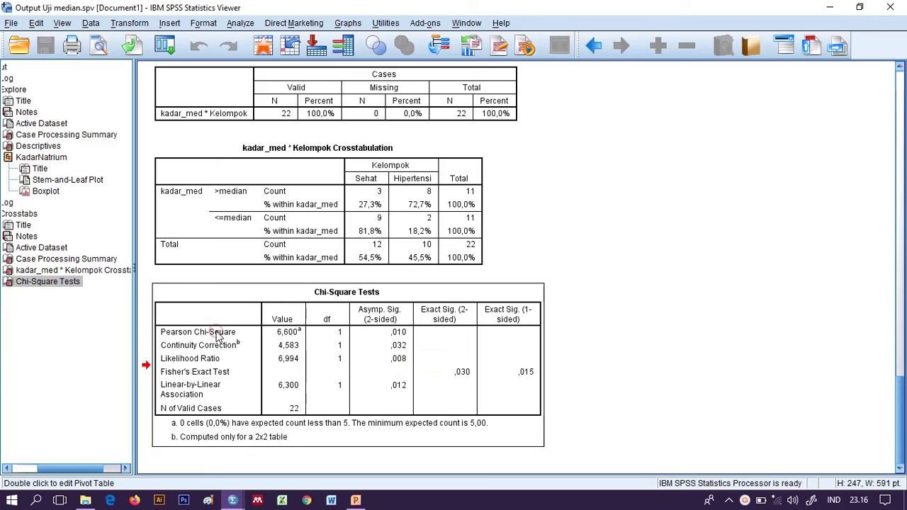
double_click(215, 334)
left_click(212, 333)
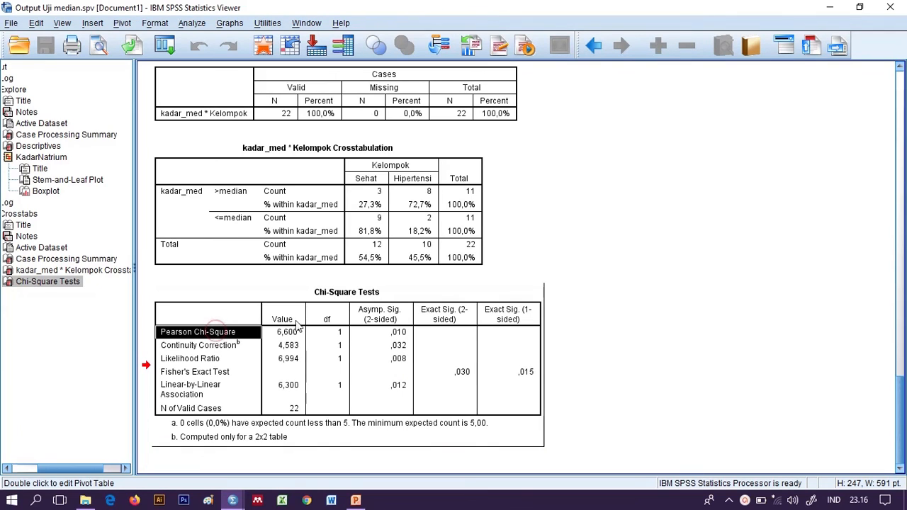
left_click(386, 331)
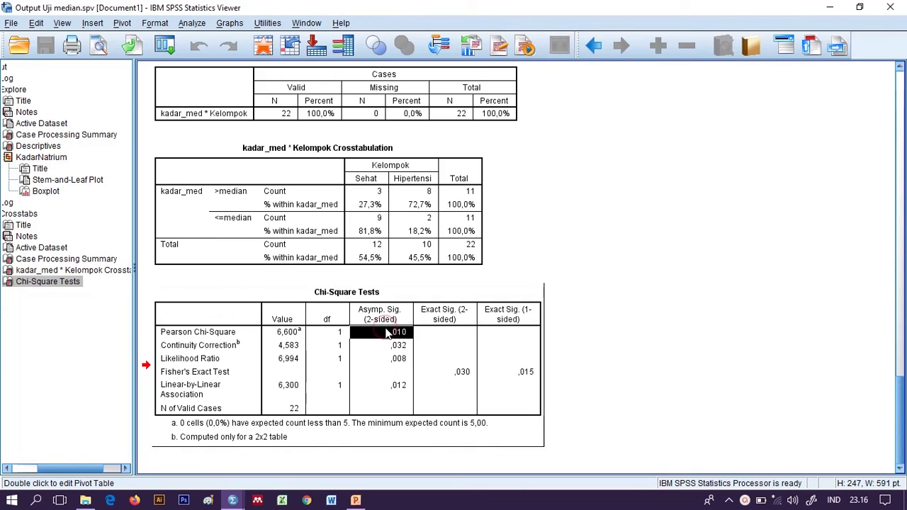